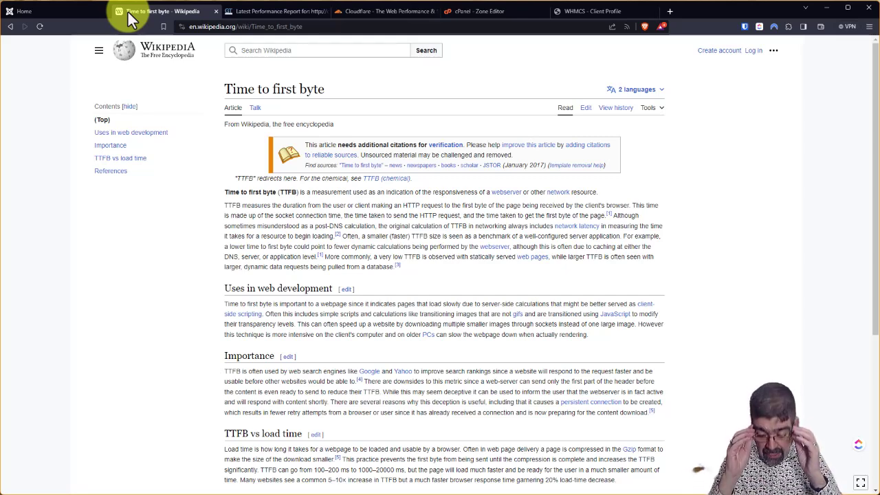
Step: Bring up the cybersalt.net GTmetrix report and view its 519 ms TTFB breakdown
click(292, 10)
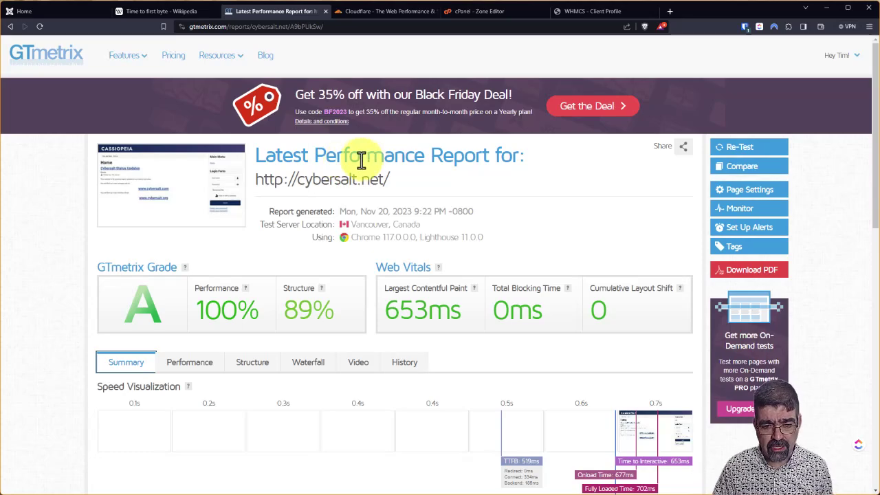
scroll(355, 149, down, 4)
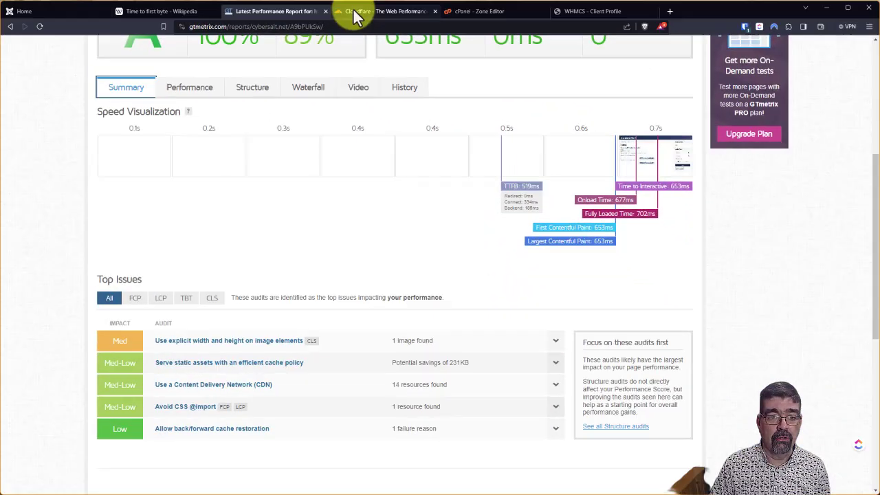
Step: Add cybersalt.net as a new site in the Cloudflare account
click(351, 12)
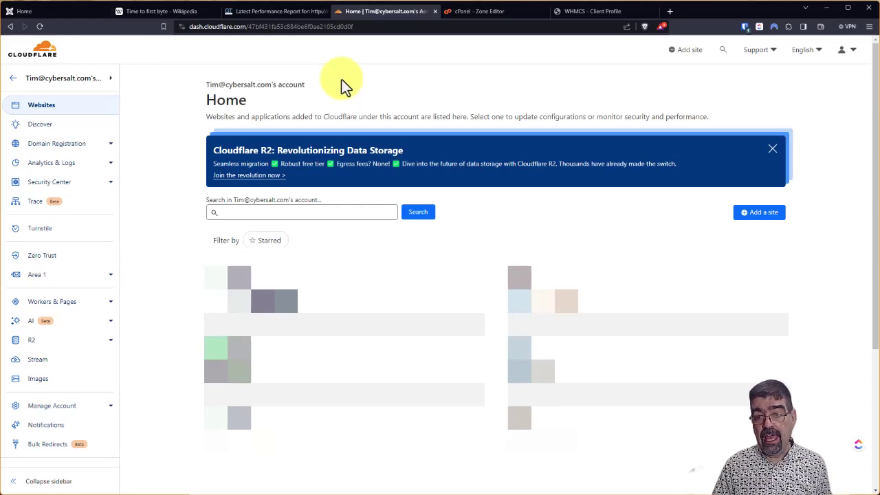
click(772, 226)
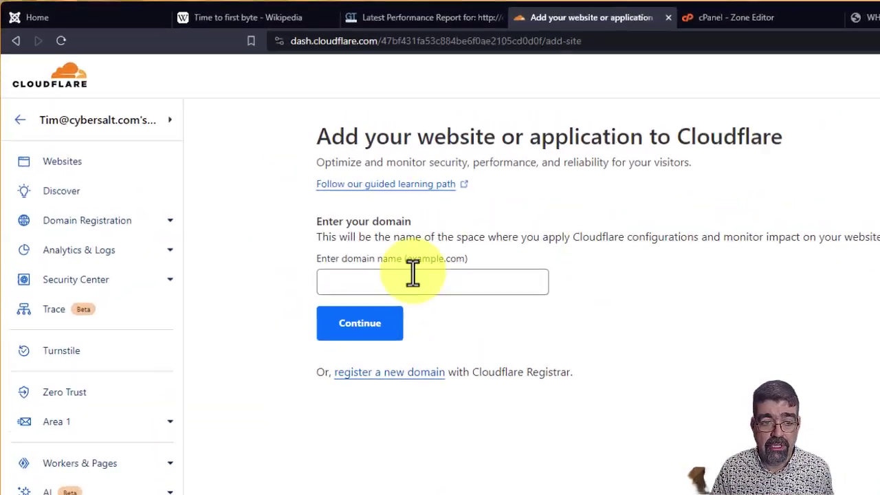
click(412, 278)
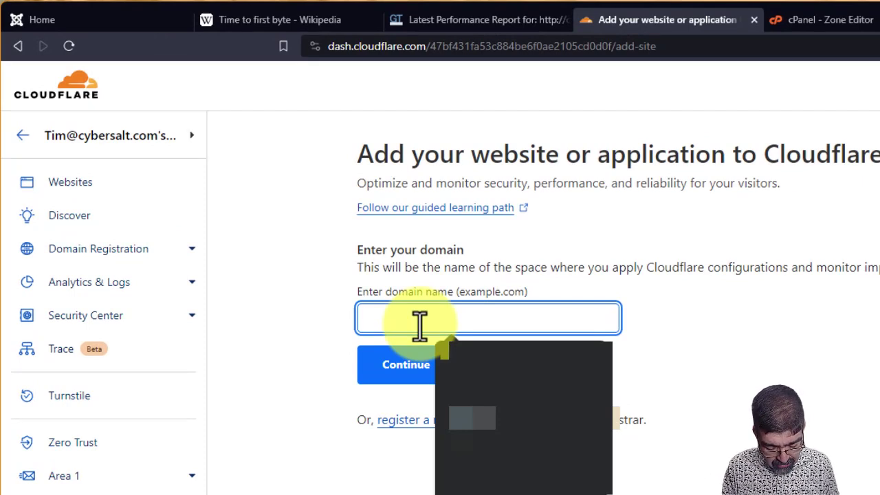
text(cybersalt.ne)
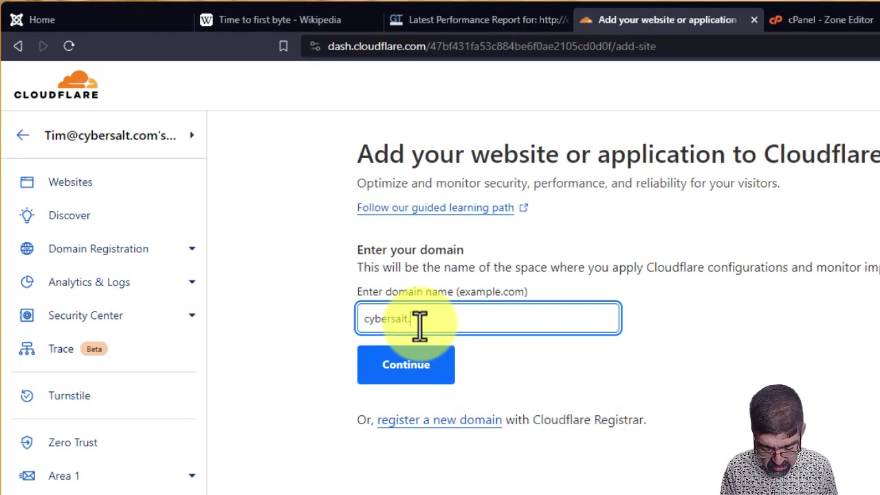
text(t)
key(Return)
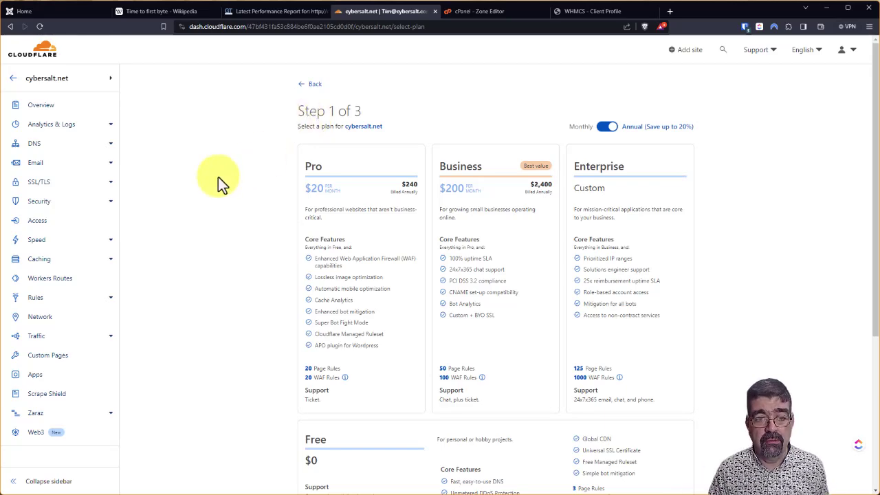
Step: Choose the Free plan and continue to the scanned DNS records
scroll(263, 159, down, 3)
click(447, 289)
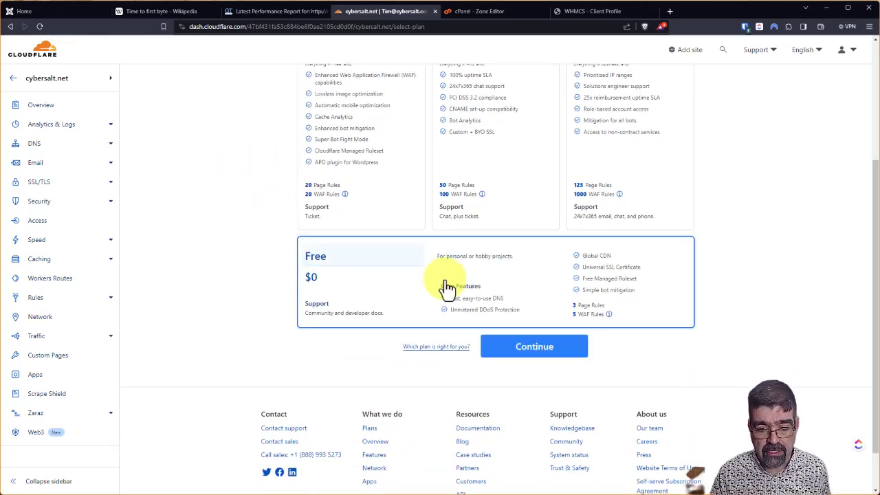
click(554, 355)
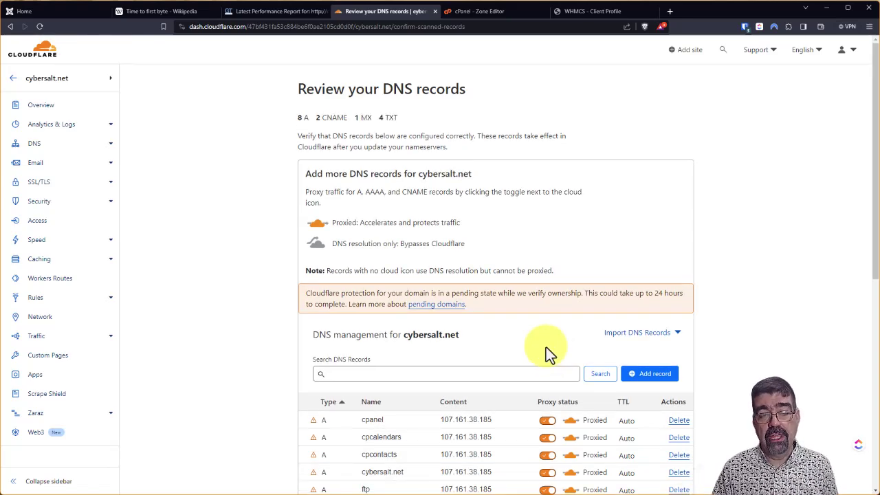
click(488, 12)
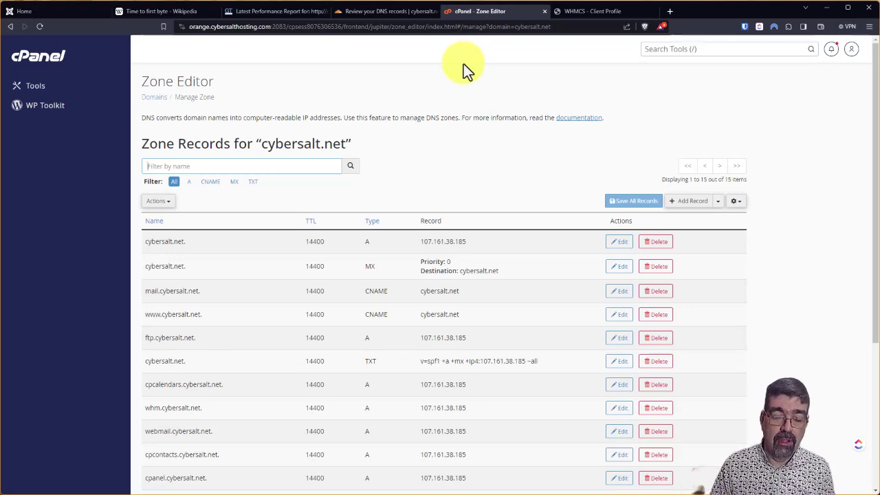
scroll(450, 90, down, 4)
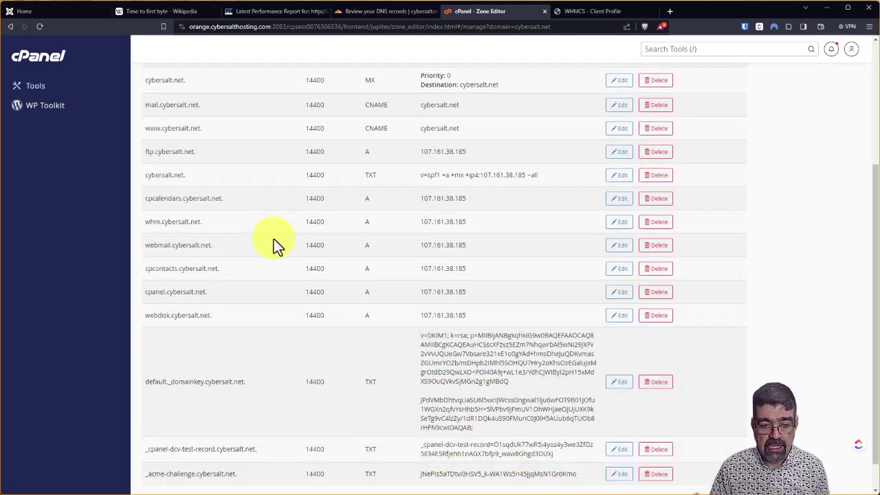
scroll(303, 327, up, 4)
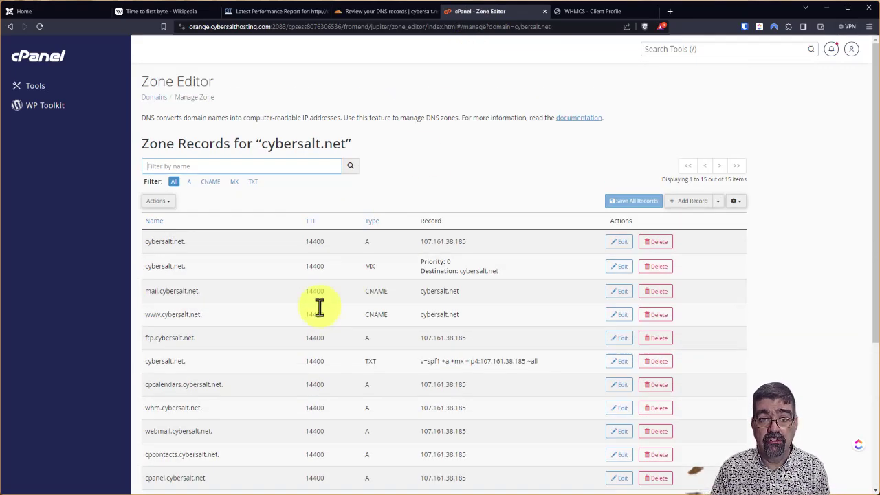
click(387, 12)
Step: Switch the mail CNAME and ftp A records to DNS only, leaving the rest proxied
scroll(378, 208, down, 5)
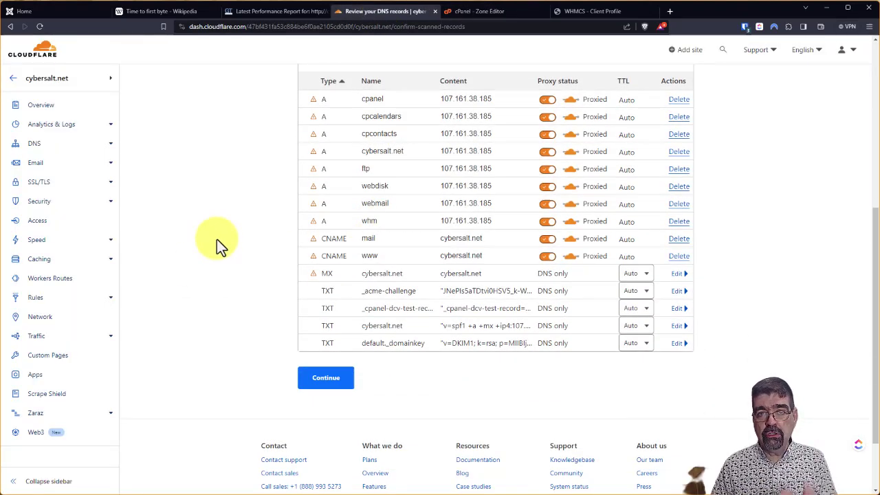
scroll(216, 239, up, 1)
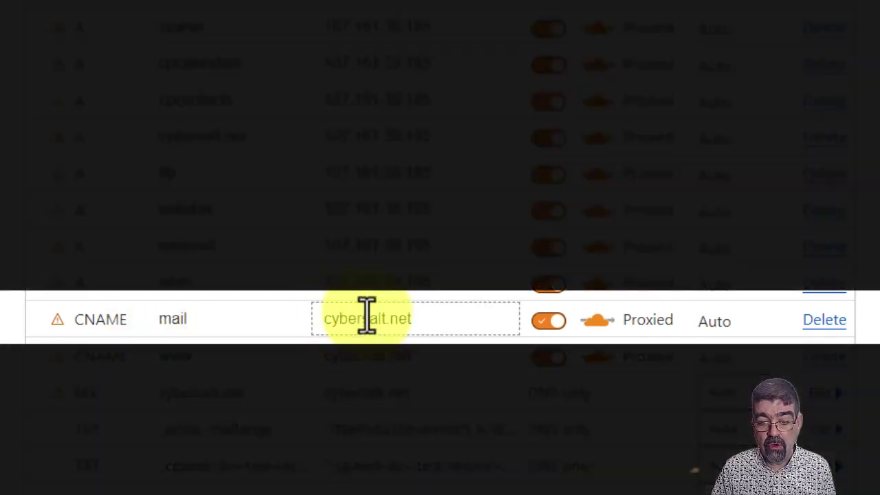
click(559, 341)
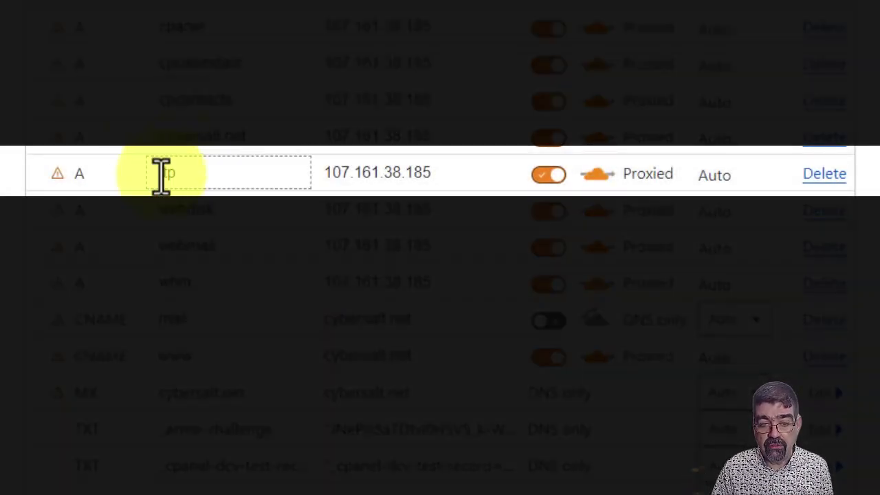
click(550, 175)
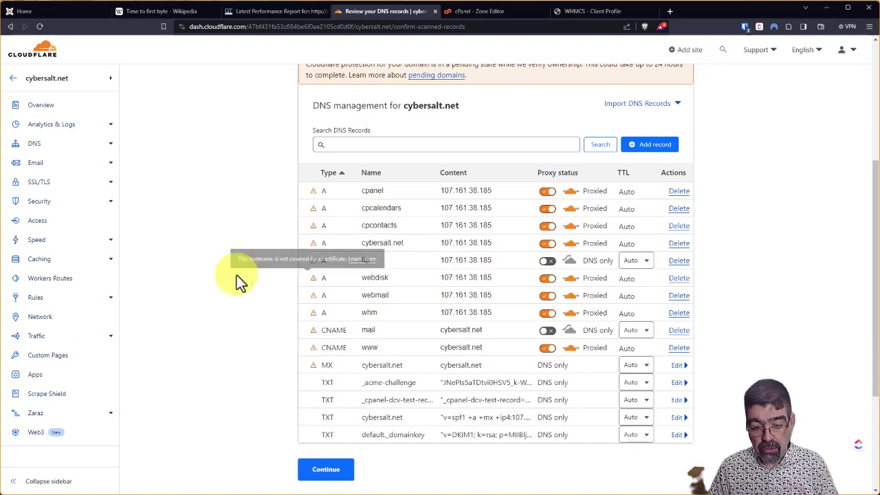
Step: Show the assigned nameservers desiree.ns.cloudflare.com and yadiel.ns.cloudflare.com alongside WHMCS
click(343, 483)
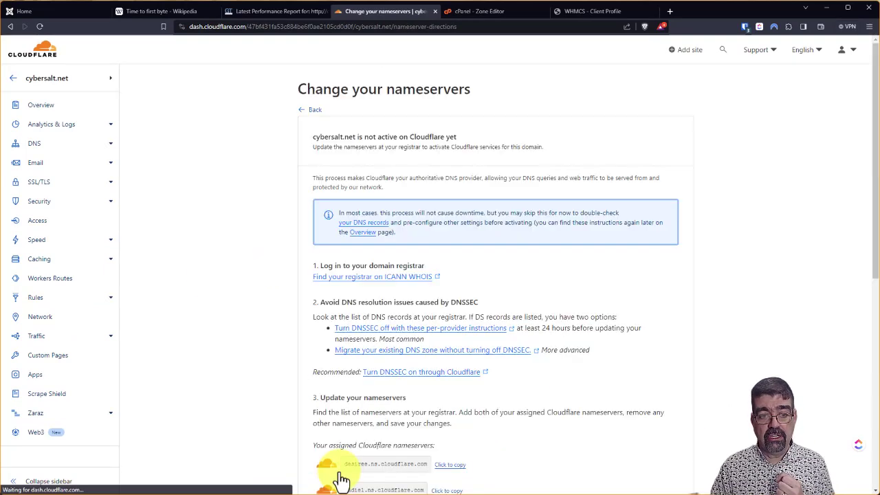
scroll(252, 247, down, 3)
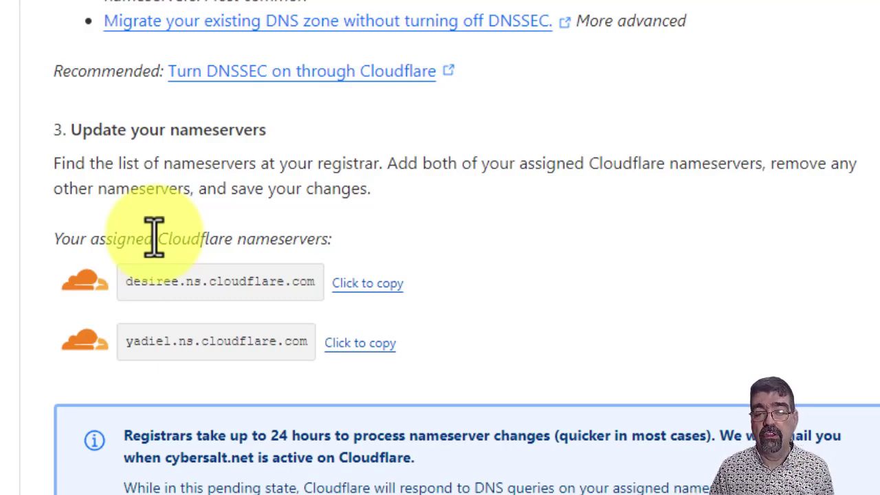
click(592, 13)
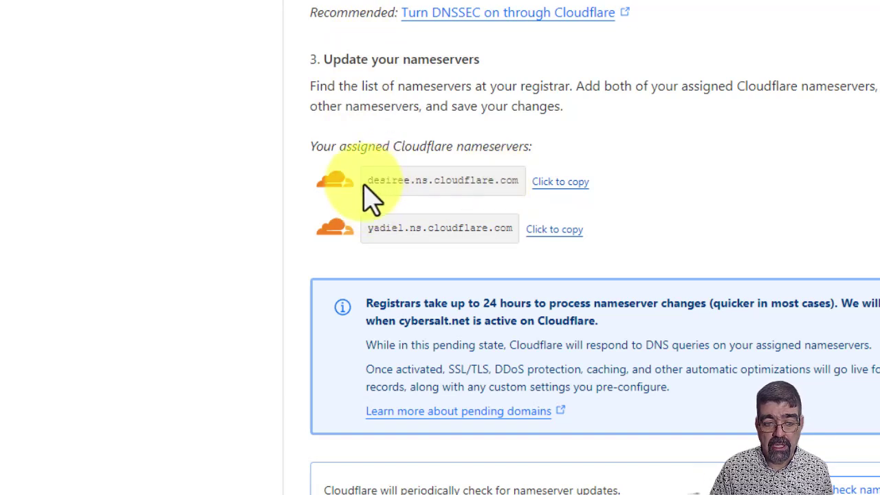
Step: Replace Nameserver 1 and 2 with desiree.ns.cloudflare.com and yadiel.ns.cloudflare.com
click(556, 183)
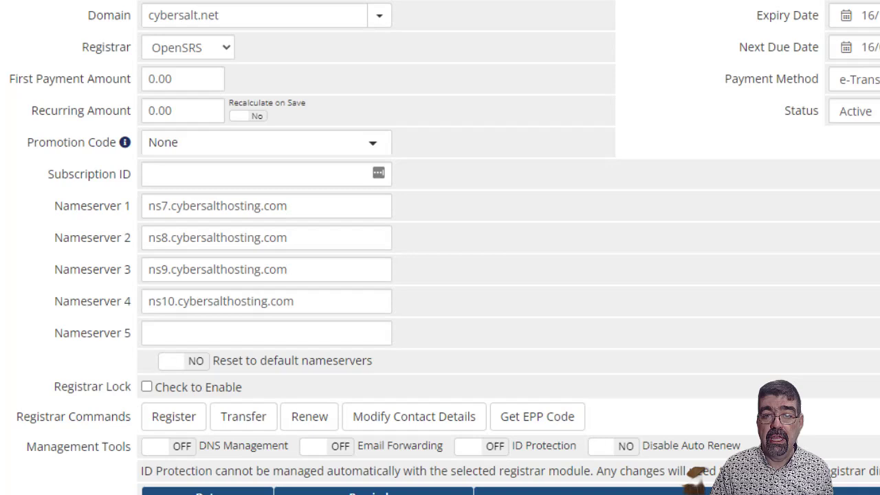
drag(308, 214, 2, 210)
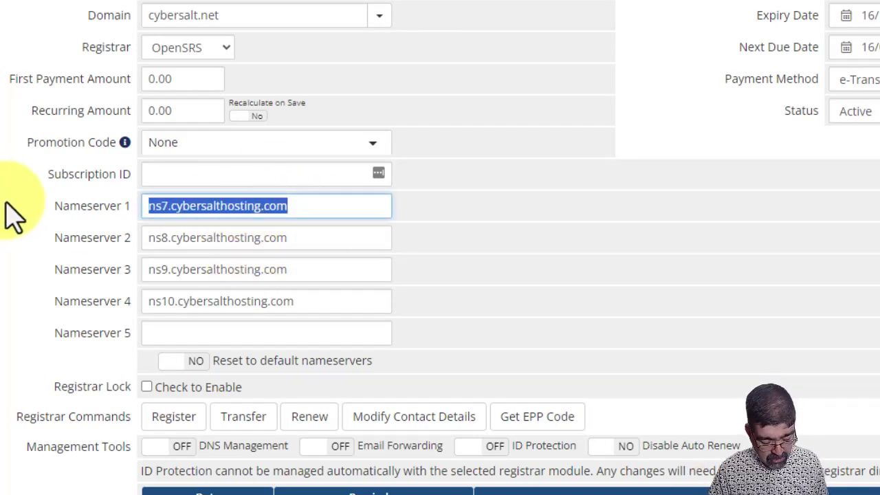
key(ctrl+v)
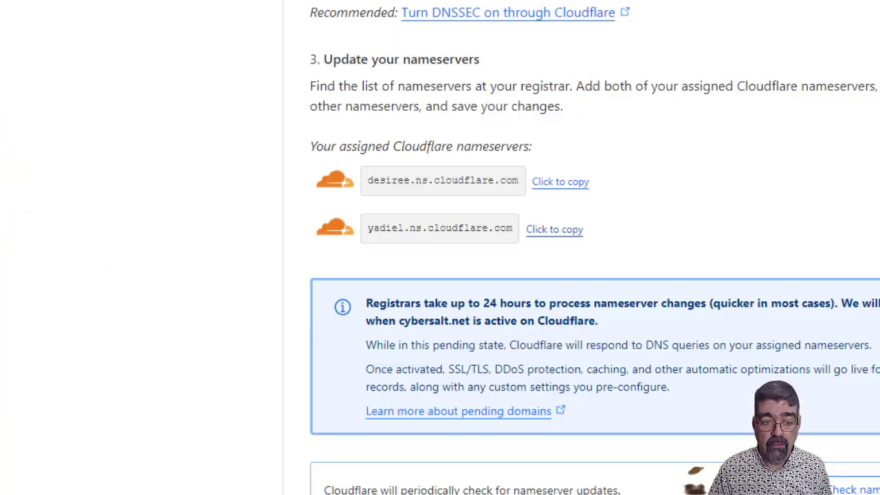
click(554, 230)
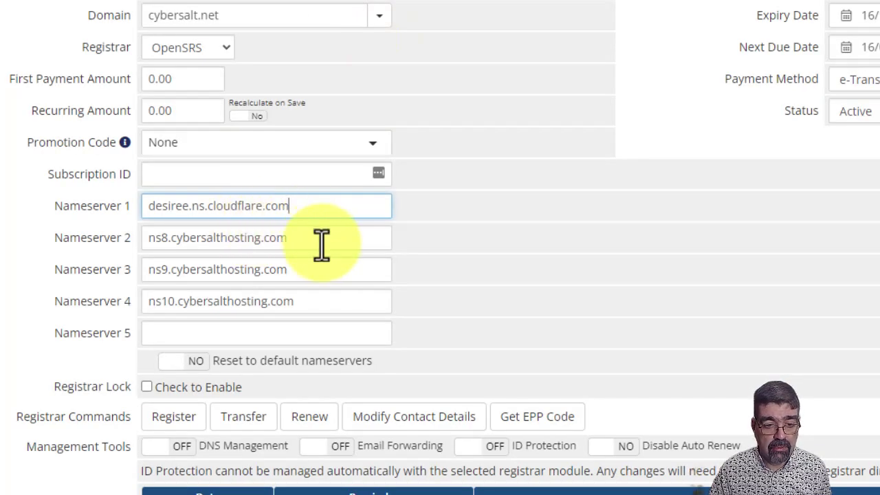
drag(320, 245, 3, 246)
key(ctrl+v)
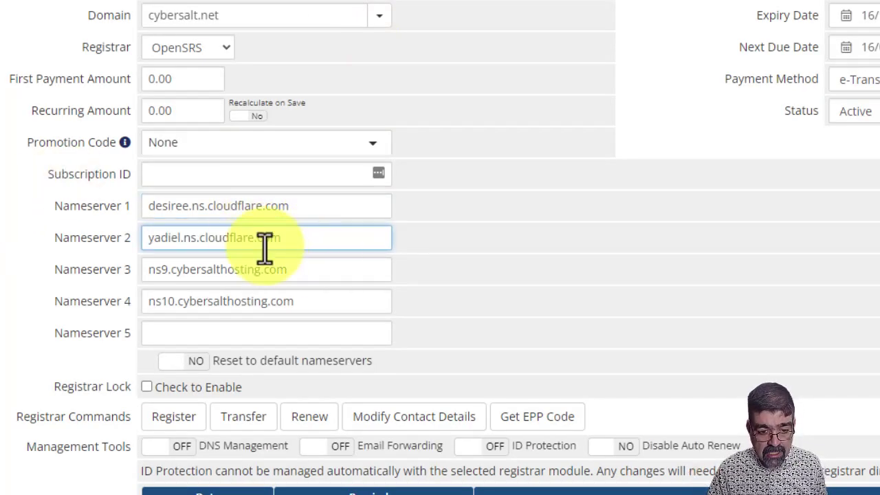
Step: Clear Nameserver 3 and 4 and save the domain's changes
drag(321, 269, 2, 269)
key(Delete)
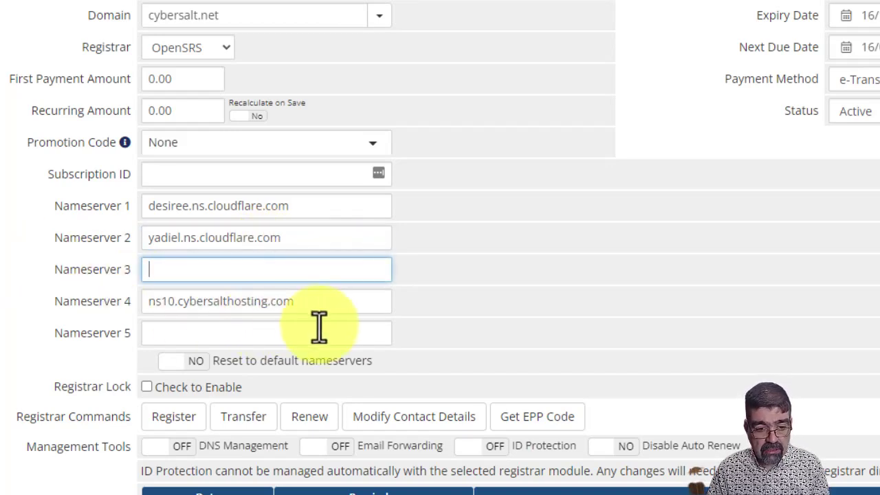
drag(347, 302, 38, 302)
key(Delete)
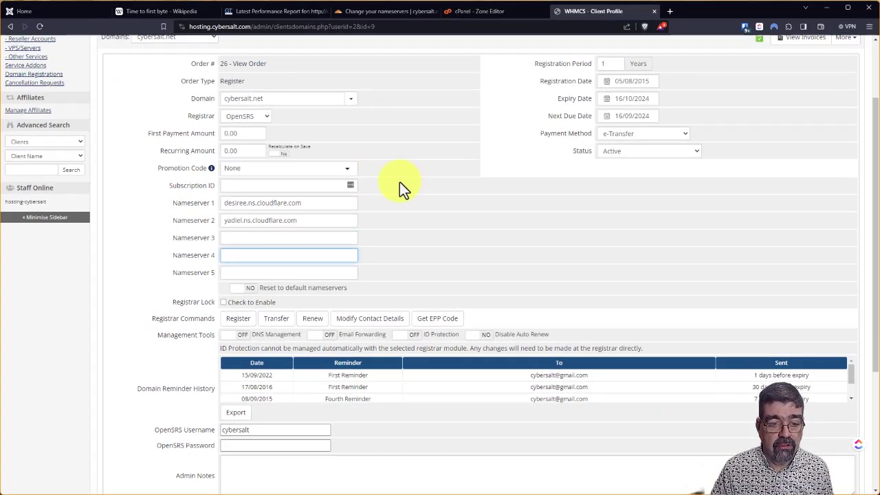
scroll(478, 178, down, 3)
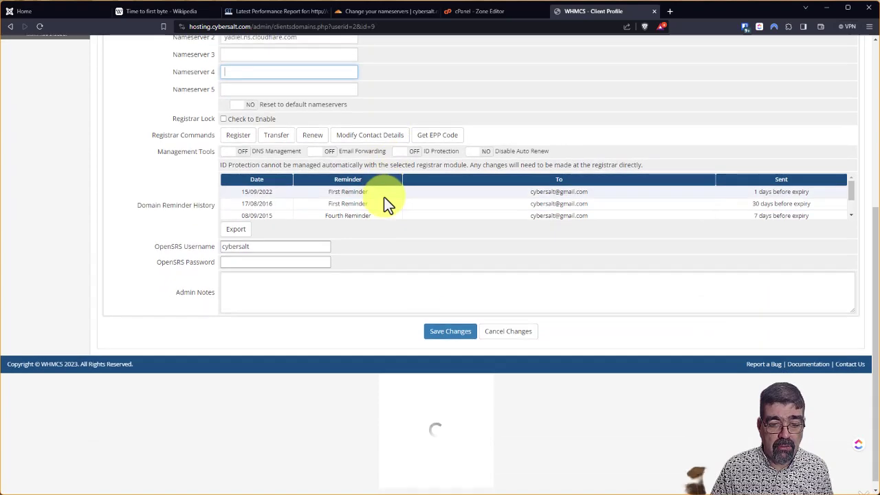
click(450, 331)
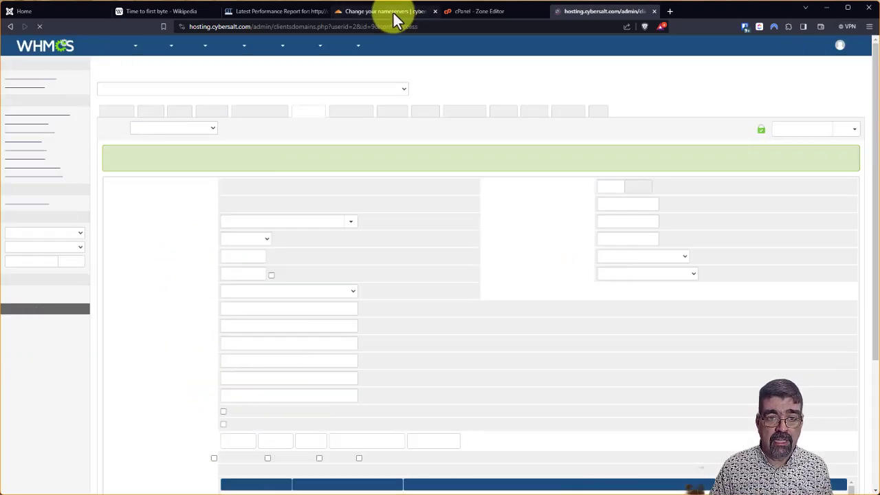
Step: Continue past Cloudflare's nameserver instructions
click(394, 15)
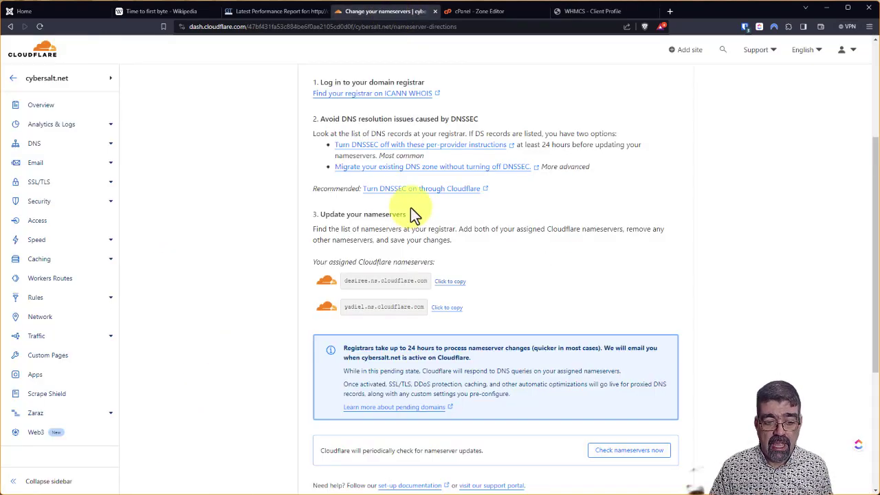
scroll(413, 192, down, 2)
click(323, 380)
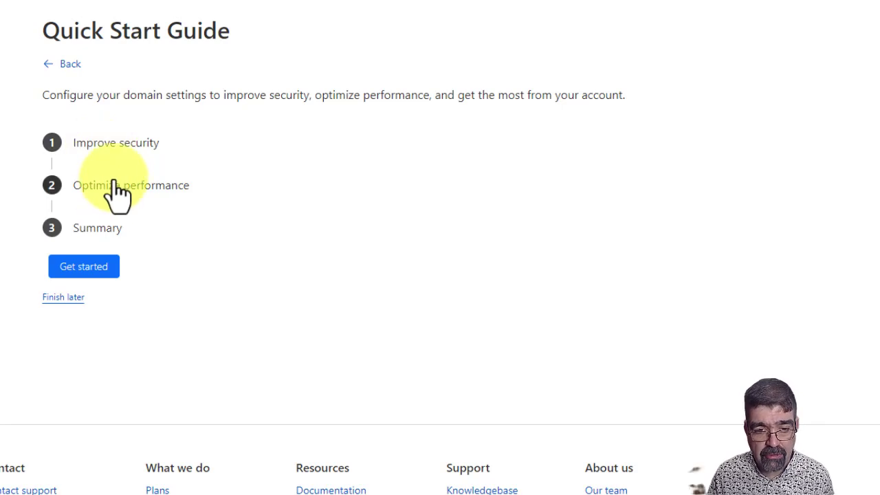
Step: Start the Quick Start Guide, keep Automatic HTTPS Rewrites on, and enable Always Use HTTPS
click(96, 274)
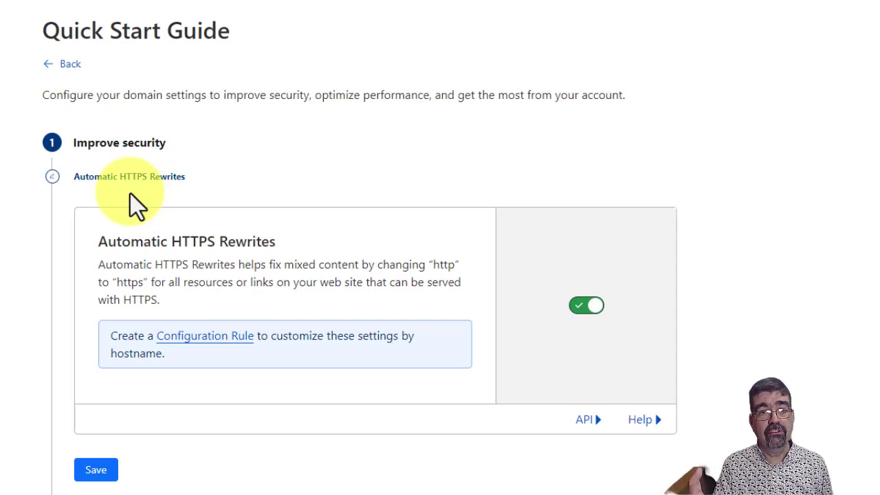
click(95, 471)
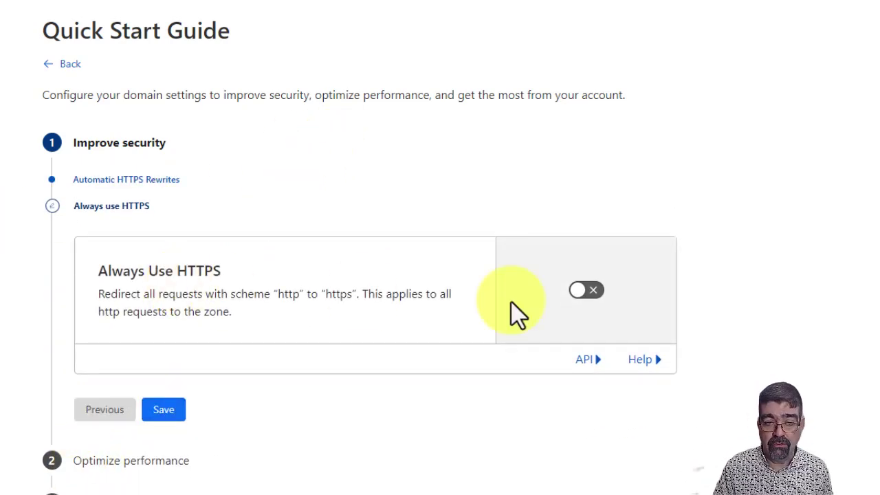
click(586, 294)
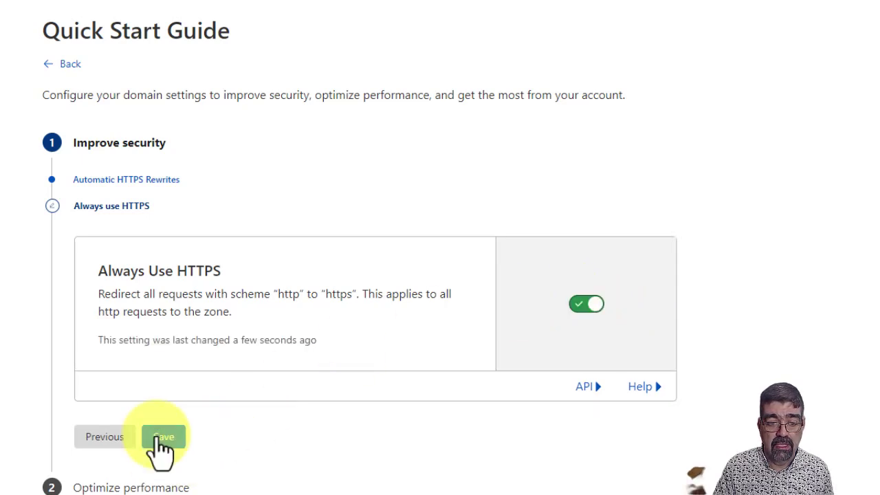
Step: Save Always Use HTTPS and Brotli as on and finish the Quick Start Guide
click(162, 440)
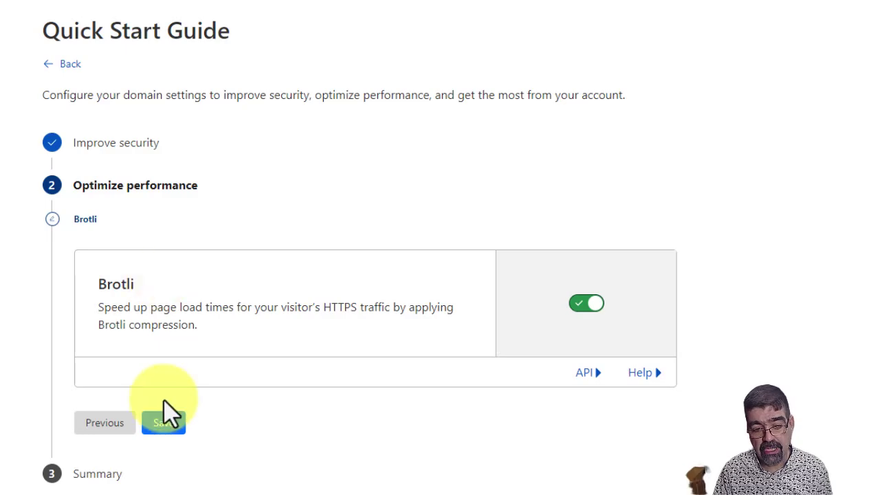
click(165, 423)
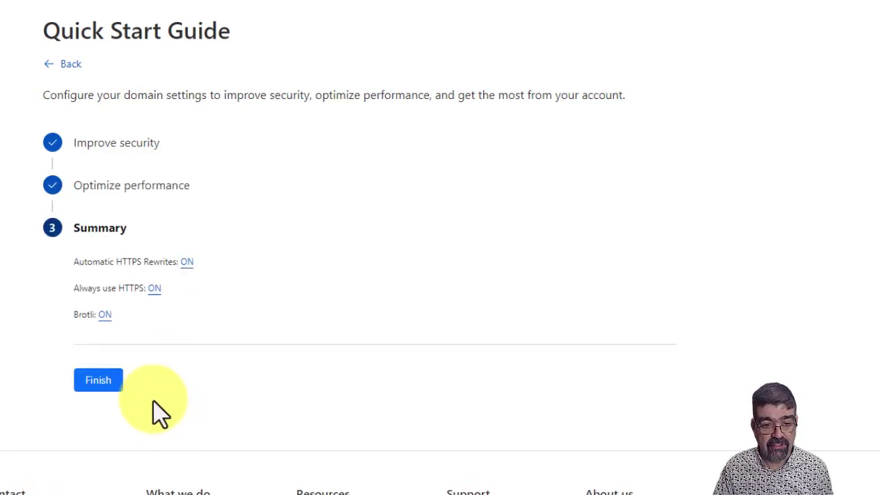
click(97, 380)
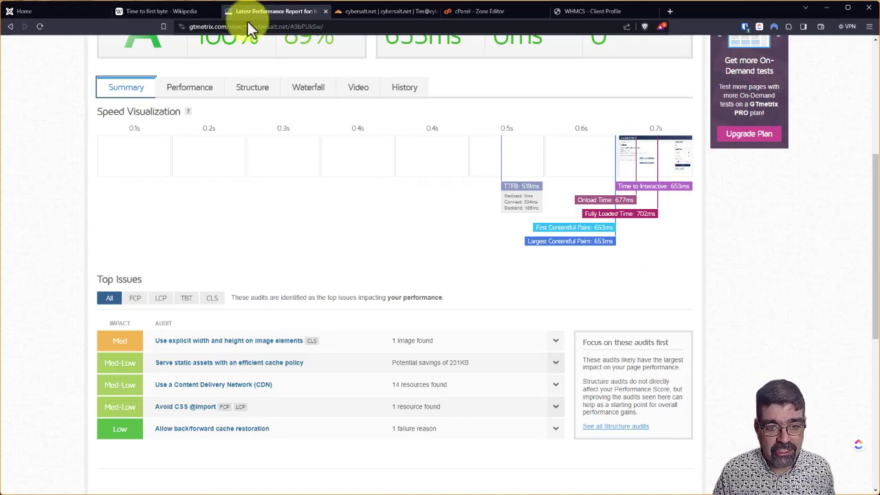
Step: Re-test cybersalt.net, getting 330 ms TTFB and 467 ms LCP, still grade A
scroll(365, 194, up, 4)
scroll(461, 359, down, 2)
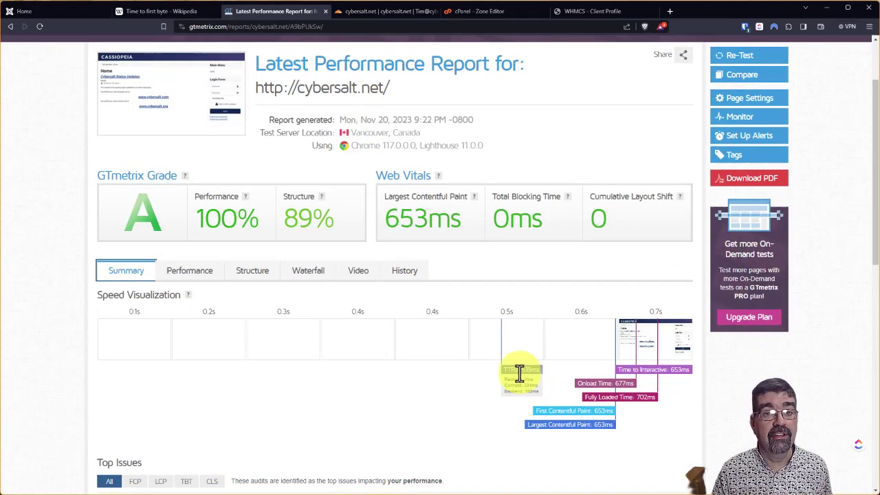
scroll(502, 371, up, 1)
scroll(501, 371, up, 2)
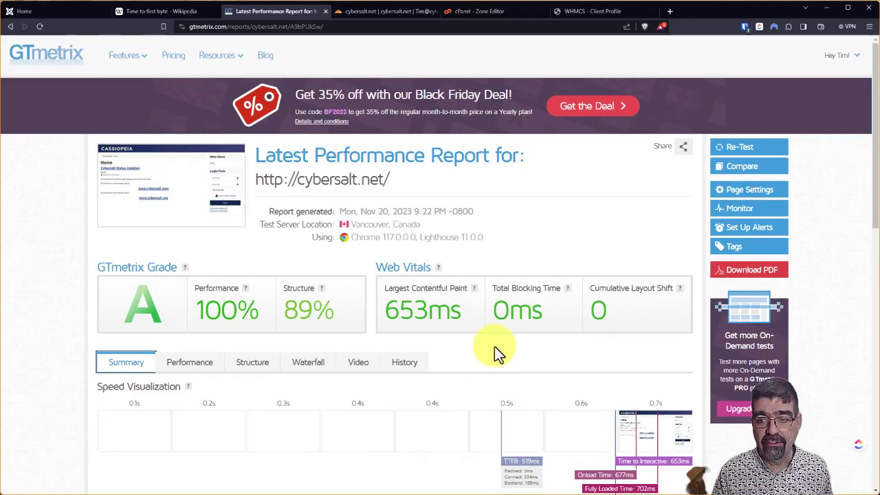
click(728, 149)
scroll(320, 172, down, 3)
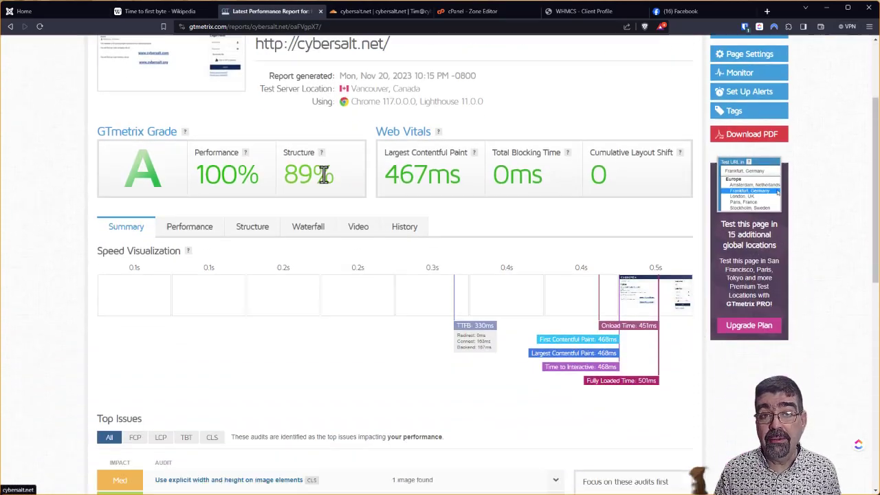